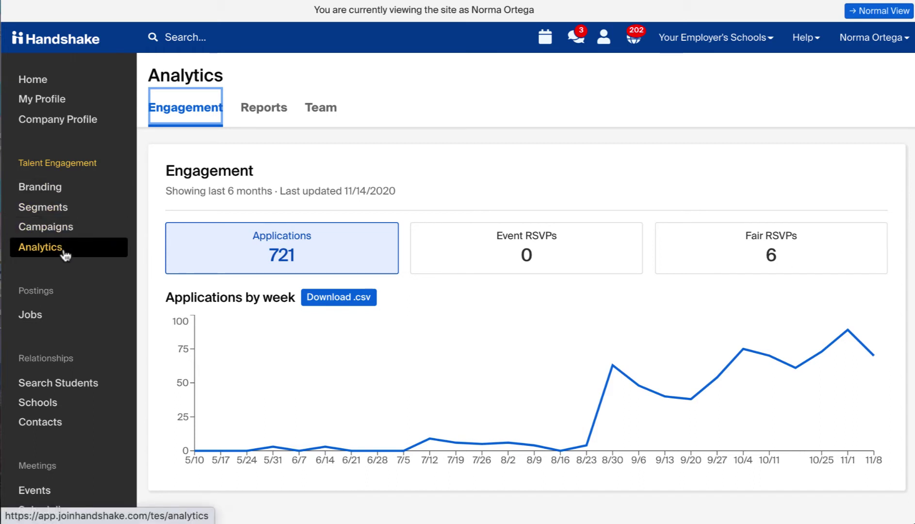
Review the Engagement analytics with the weekly applications chart, and open the Team campaign performance table
{"action": "left_click", "coordinate": [155, 125]}
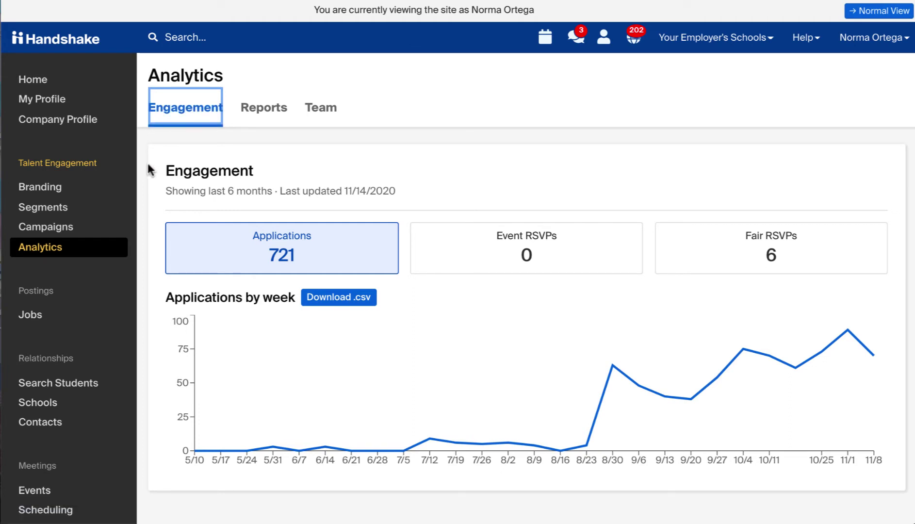
{"action": "scroll", "coordinate": [147, 165], "scroll_direction": "down", "scroll_amount": 1}
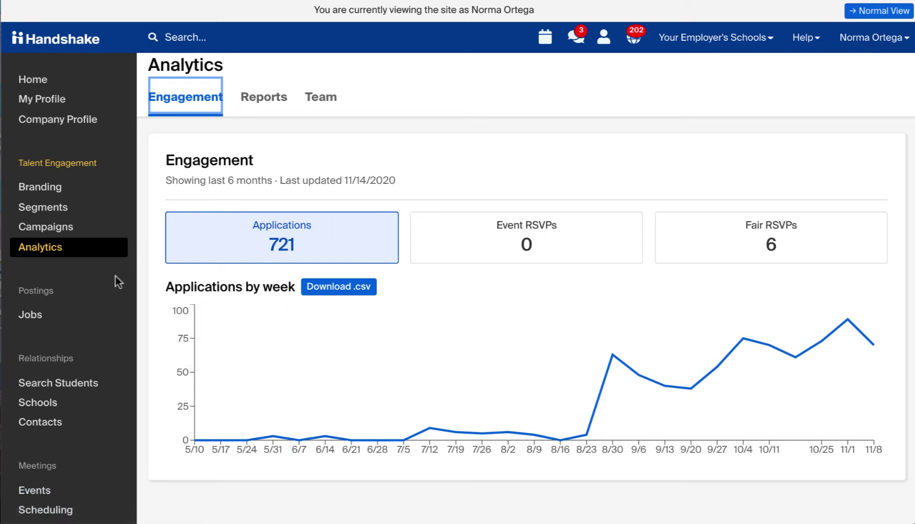
{"action": "scroll", "coordinate": [115, 276], "scroll_direction": "down", "scroll_amount": 1}
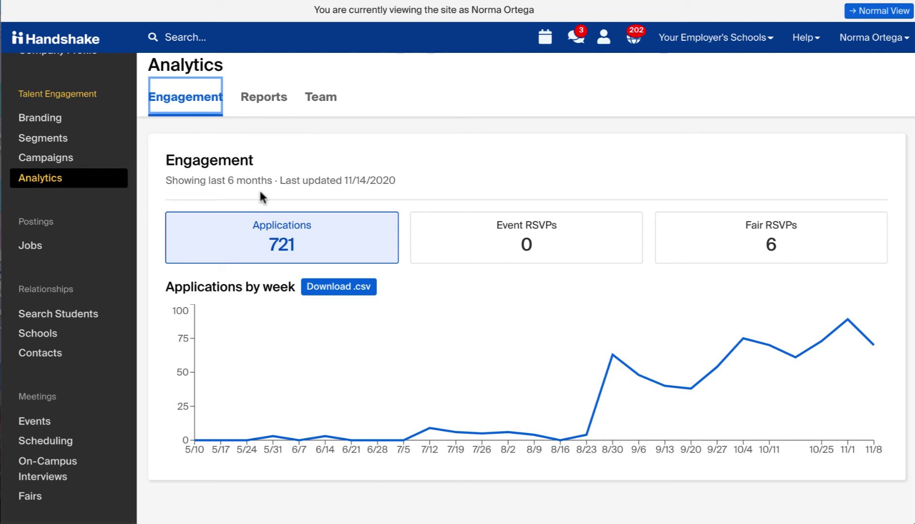
{"action": "left_click", "coordinate": [331, 103]}
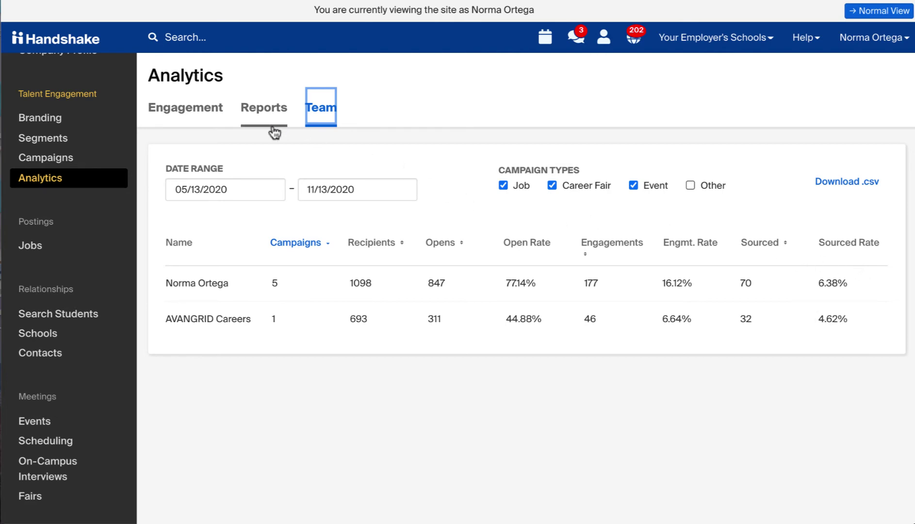
Open the latest Core Activities PDF report for October 2020 and examine the company's high-level stats
{"action": "left_click", "coordinate": [248, 115]}
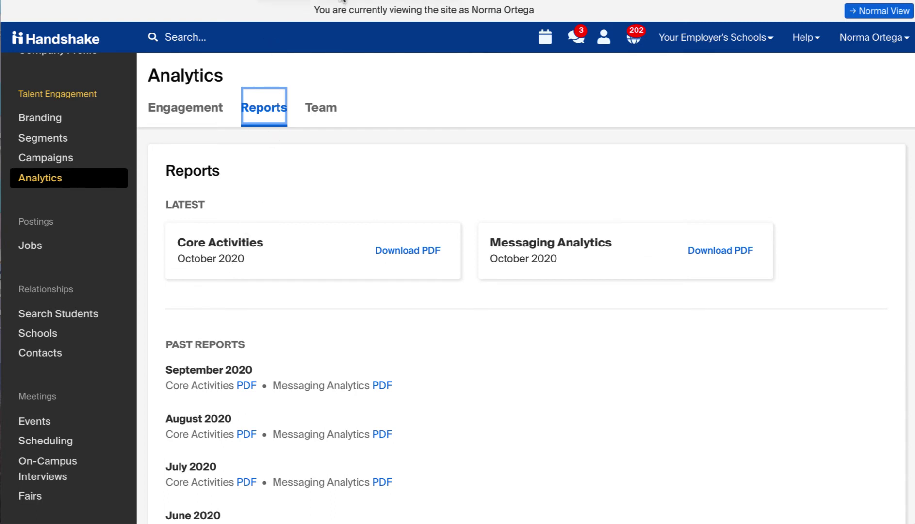
{"action": "left_click", "coordinate": [403, 251]}
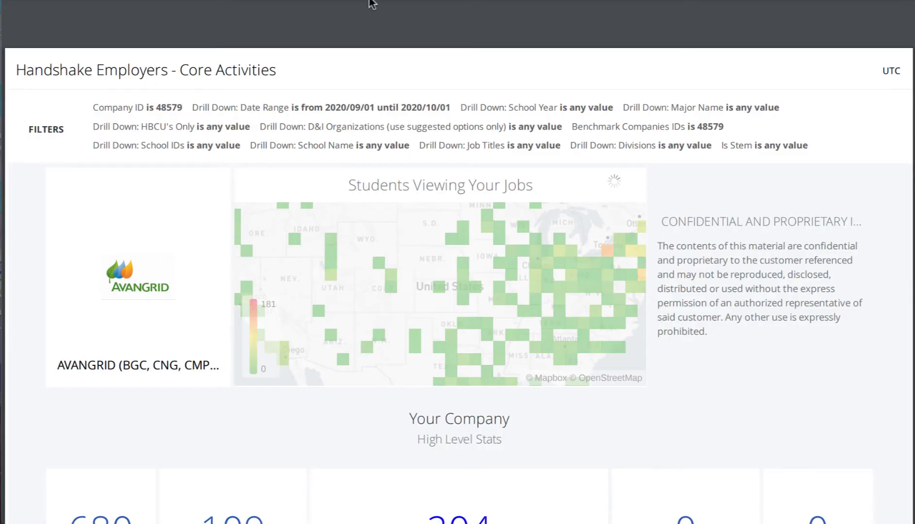
{"action": "scroll", "coordinate": [358, 307], "scroll_direction": "down", "scroll_amount": 1}
{"action": "scroll", "coordinate": [357, 306], "scroll_direction": "down", "scroll_amount": 5}
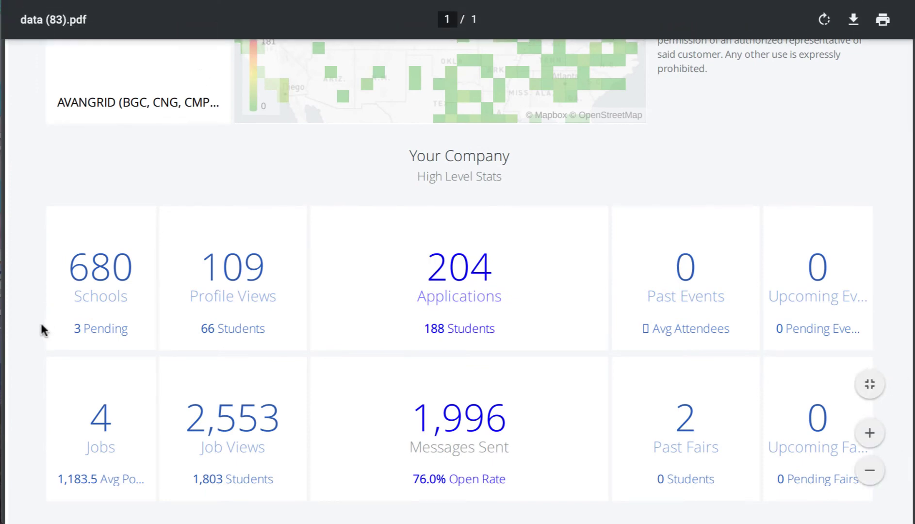
{"action": "scroll", "coordinate": [40, 321], "scroll_direction": "down", "scroll_amount": 2}
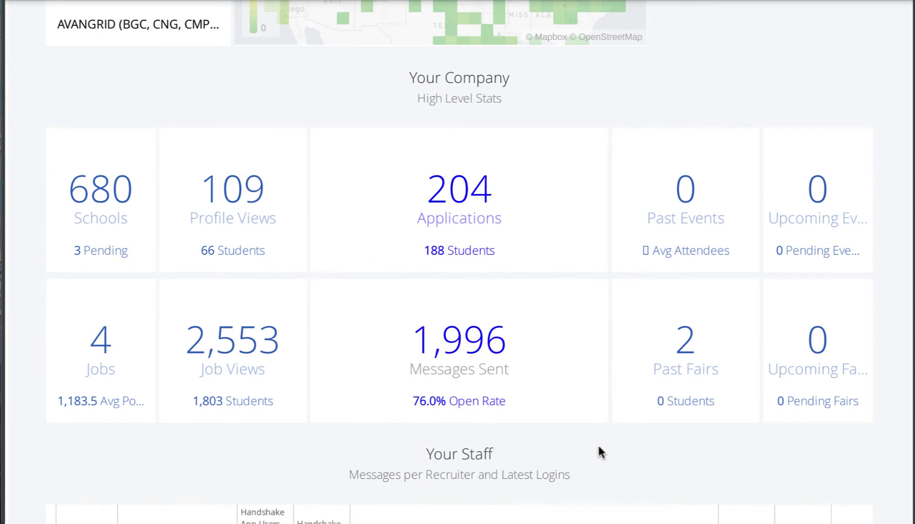
{"action": "scroll", "coordinate": [592, 473], "scroll_direction": "down", "scroll_amount": 1}
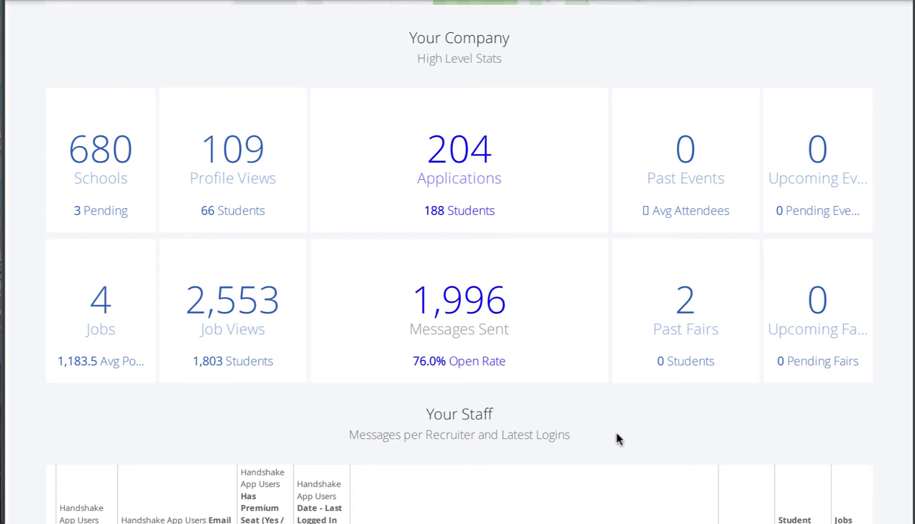
{"action": "scroll", "coordinate": [634, 402], "scroll_direction": "down", "scroll_amount": 3}
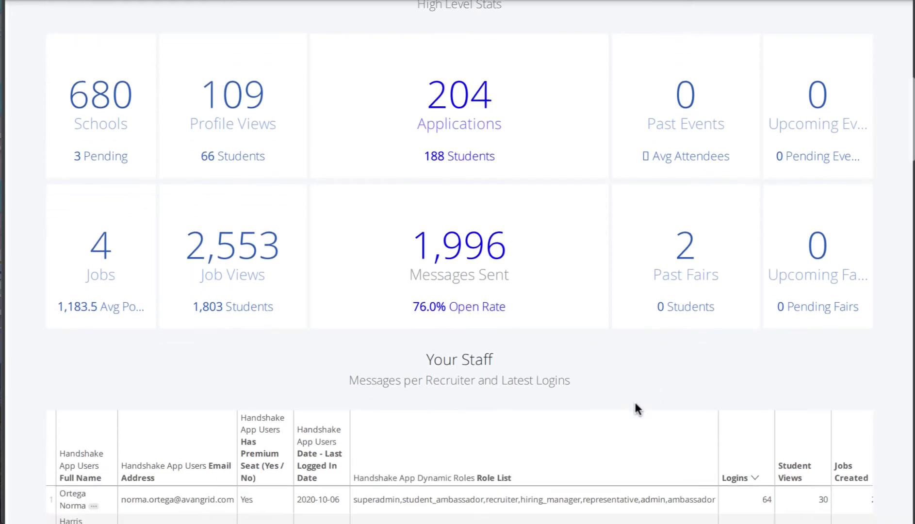
Examine the staff table in the Core Activities report for messages per recruiter and latest logins
{"action": "scroll", "coordinate": [637, 409], "scroll_direction": "down", "scroll_amount": 2}
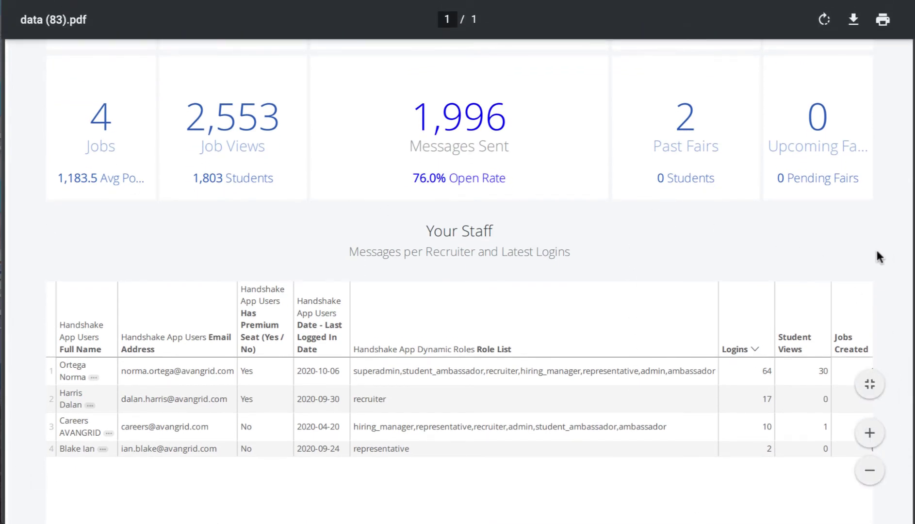
{"action": "scroll", "coordinate": [878, 258], "scroll_direction": "down", "scroll_amount": 3}
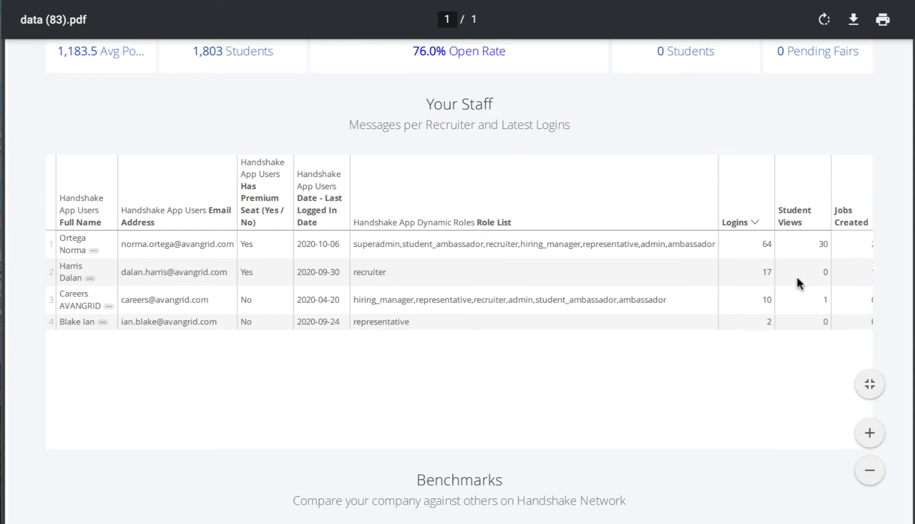
{"action": "scroll", "coordinate": [786, 386], "scroll_direction": "down", "scroll_amount": 2}
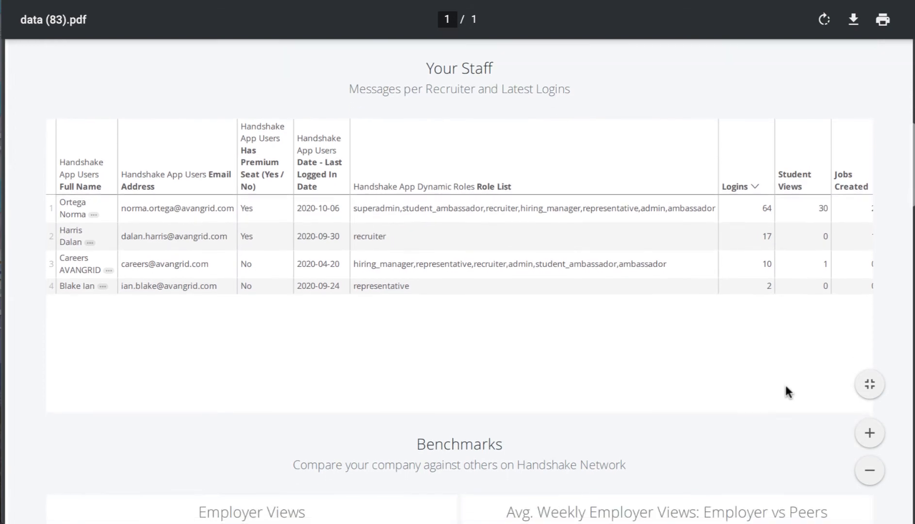
Examine the benchmark charts for employer views, job views and job applications
{"action": "scroll", "coordinate": [785, 387], "scroll_direction": "down", "scroll_amount": 3}
{"action": "scroll", "coordinate": [878, 360], "scroll_direction": "down", "scroll_amount": 5}
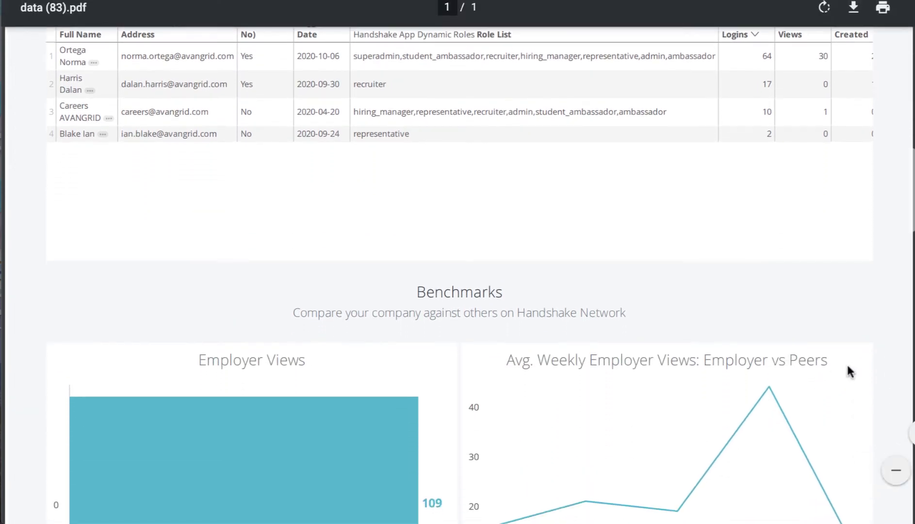
{"action": "scroll", "coordinate": [879, 364], "scroll_direction": "down", "scroll_amount": 5}
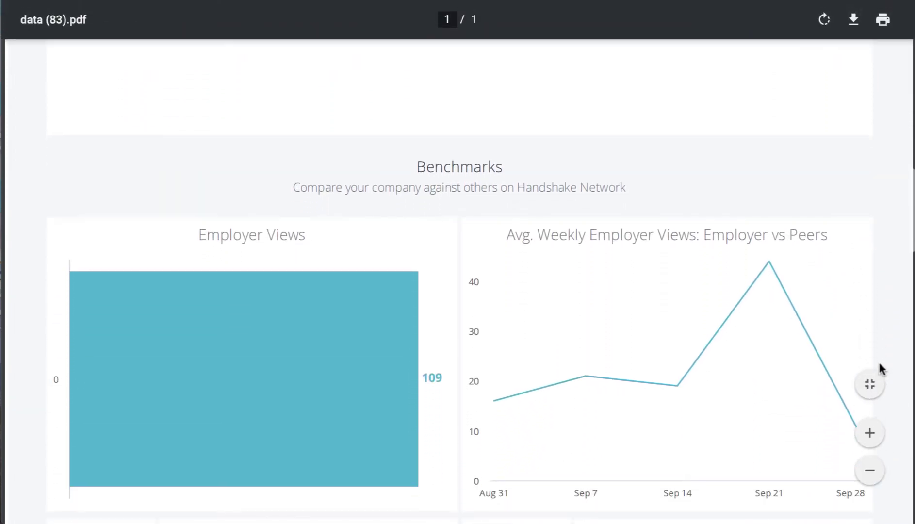
{"action": "scroll", "coordinate": [879, 364], "scroll_direction": "down", "scroll_amount": 2}
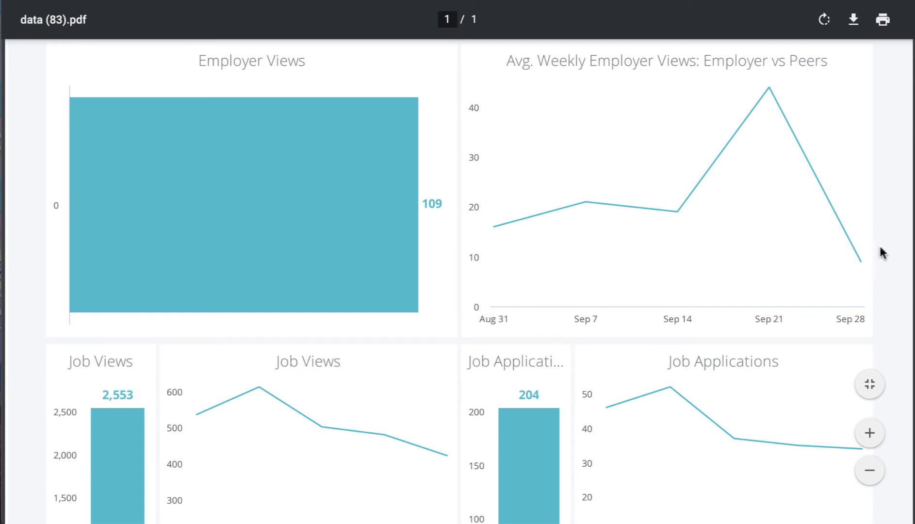
{"action": "scroll", "coordinate": [908, 279], "scroll_direction": "down", "scroll_amount": 4}
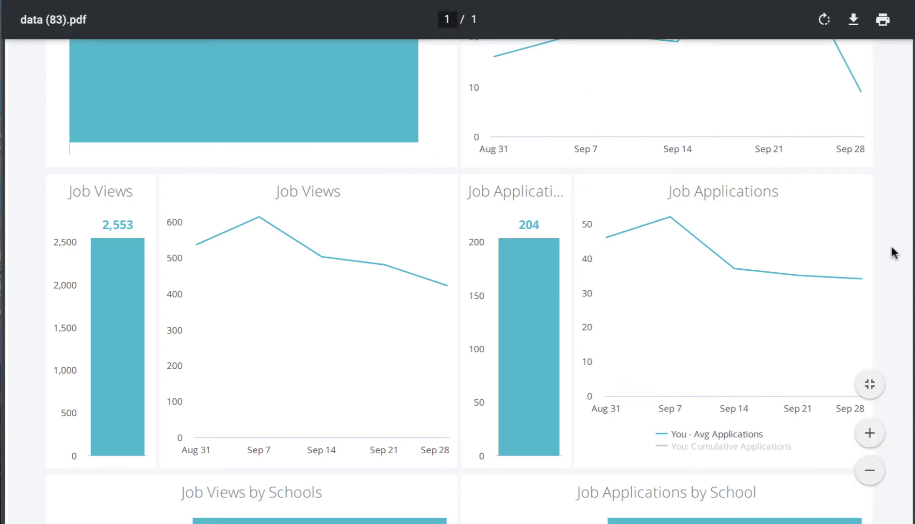
{"action": "scroll", "coordinate": [894, 252], "scroll_direction": "down", "scroll_amount": 3}
{"action": "scroll", "coordinate": [892, 248], "scroll_direction": "down", "scroll_amount": 3}
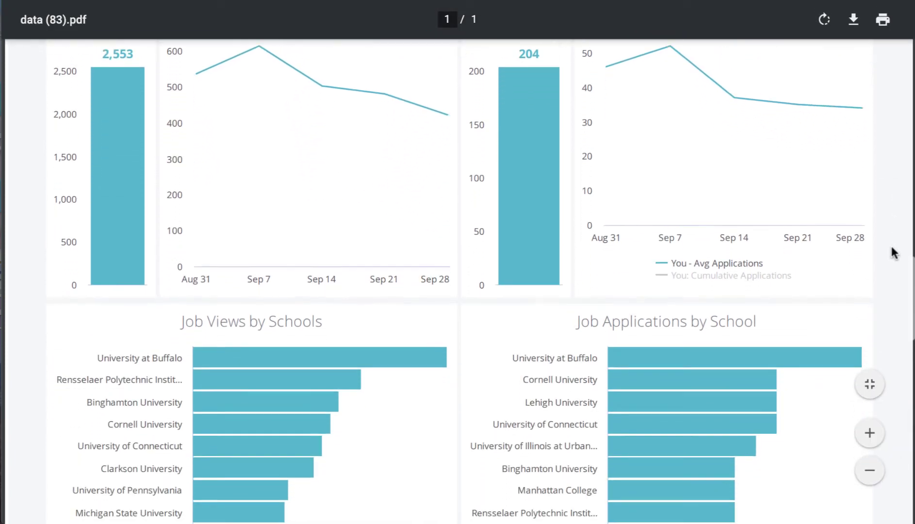
Examine the charts that break down job views and job applications by school and by major
{"action": "scroll", "coordinate": [892, 248], "scroll_direction": "down", "scroll_amount": 2}
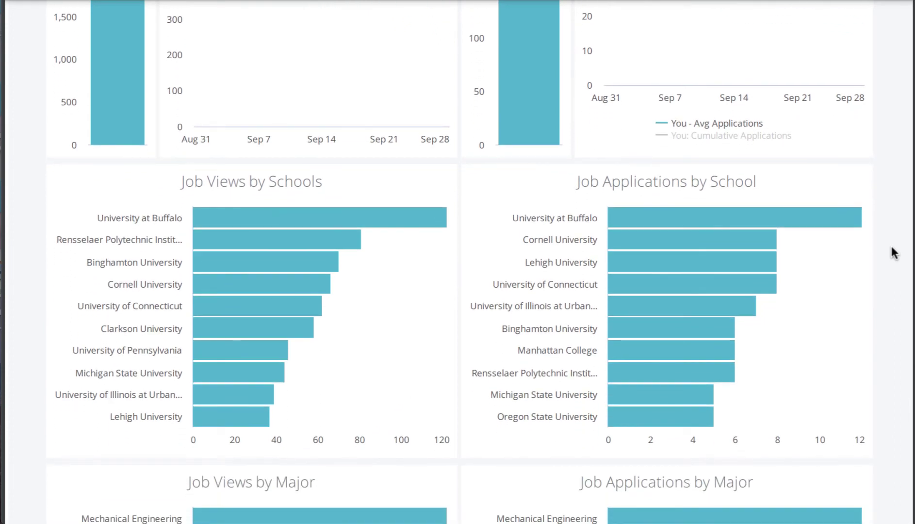
{"action": "scroll", "coordinate": [892, 248], "scroll_direction": "down", "scroll_amount": 3}
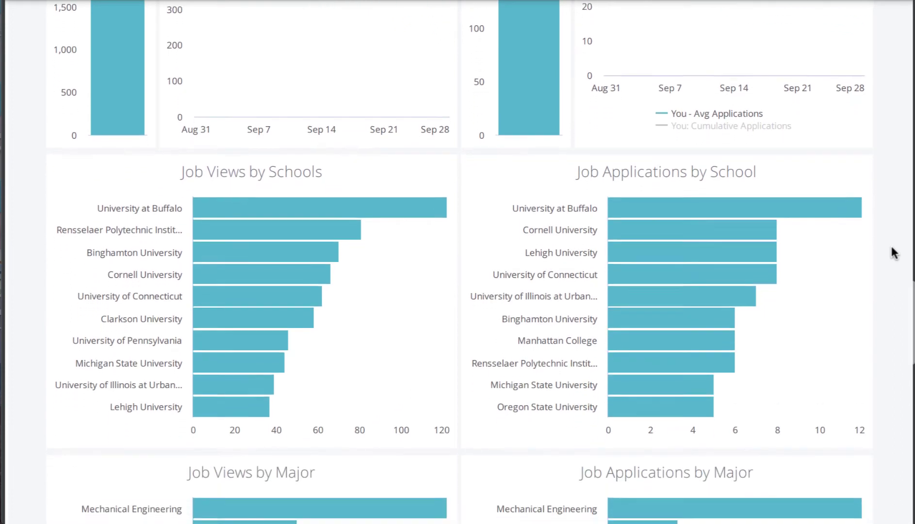
{"action": "scroll", "coordinate": [892, 249], "scroll_direction": "down", "scroll_amount": 3}
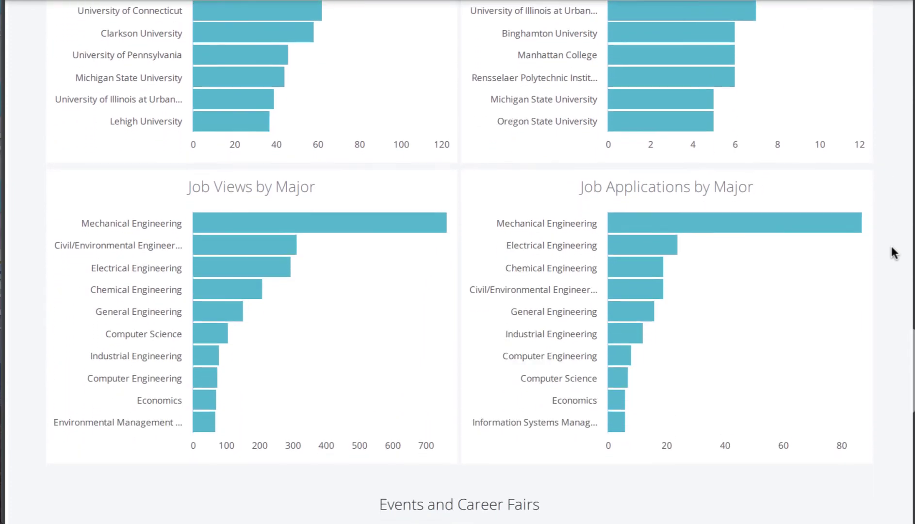
{"action": "scroll", "coordinate": [892, 248], "scroll_direction": "down", "scroll_amount": 2}
{"action": "scroll", "coordinate": [891, 248], "scroll_direction": "down", "scroll_amount": 3}
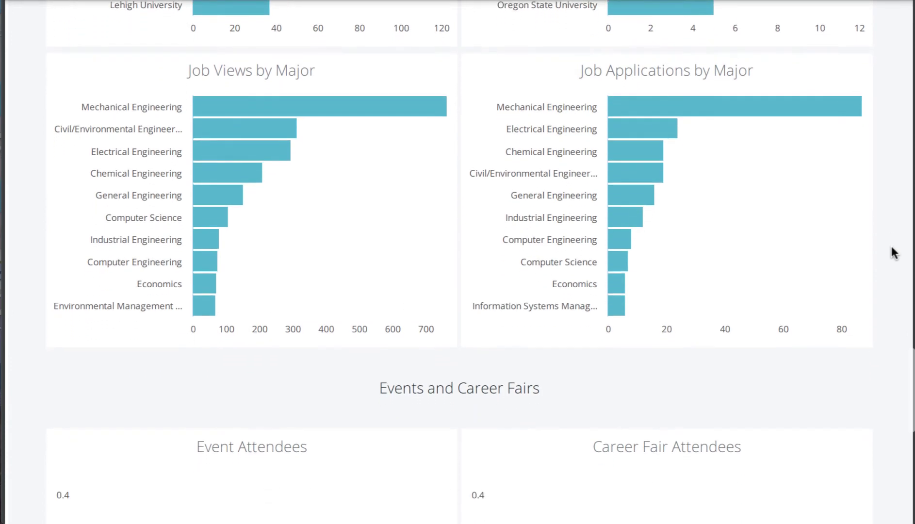
Examine the Events and Career Fairs section, including its attendee charts and the events and fairs tables
{"action": "scroll", "coordinate": [891, 244], "scroll_direction": "down", "scroll_amount": 2}
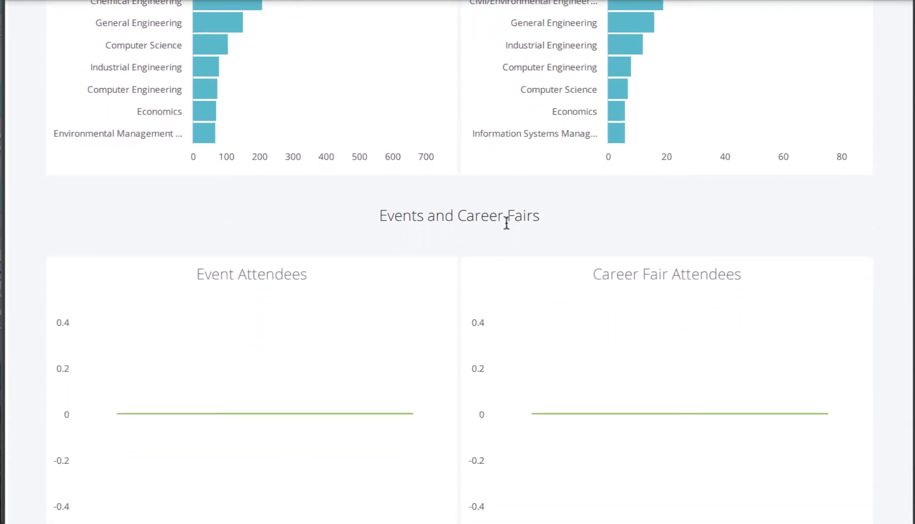
{"action": "scroll", "coordinate": [893, 343], "scroll_direction": "down", "scroll_amount": 2}
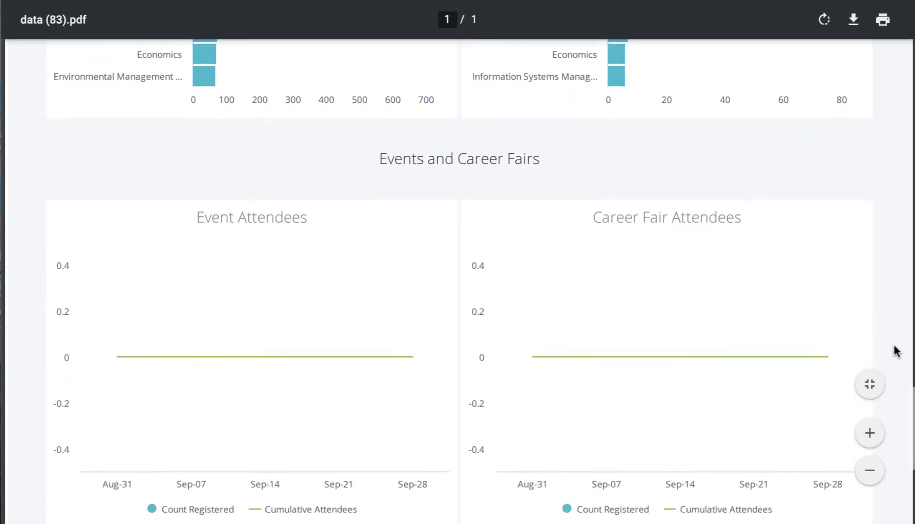
{"action": "scroll", "coordinate": [894, 346], "scroll_direction": "down", "scroll_amount": 3}
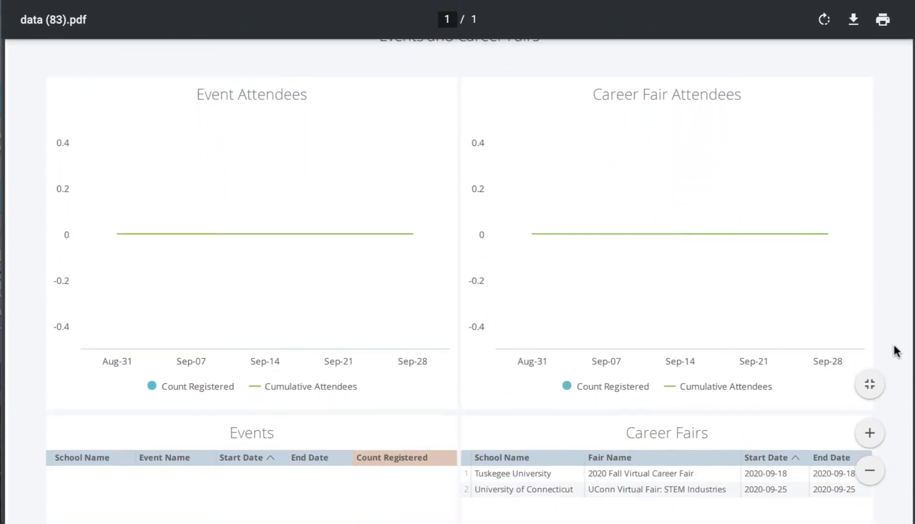
{"action": "scroll", "coordinate": [895, 351], "scroll_direction": "down", "scroll_amount": 4}
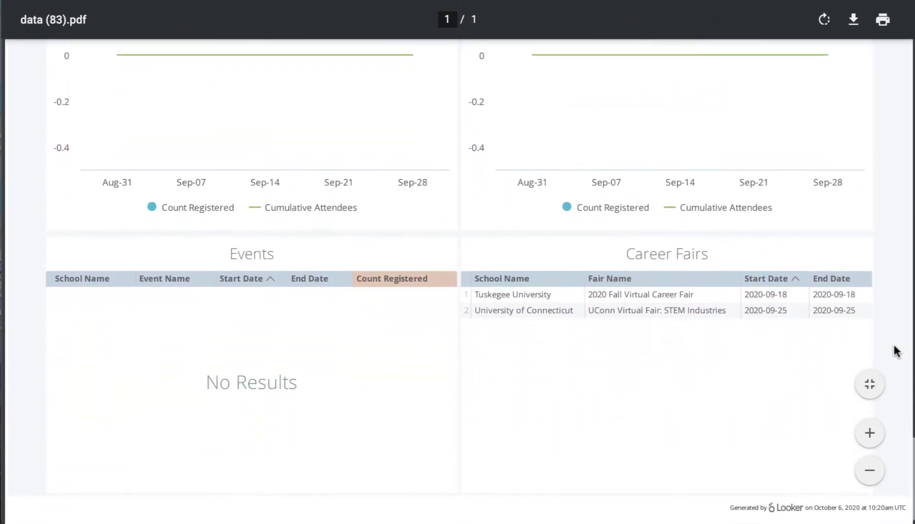
Go back through the Core Activities report from its end, re-examining the major, school and employer view charts
{"action": "scroll", "coordinate": [894, 346], "scroll_direction": "up", "scroll_amount": 4}
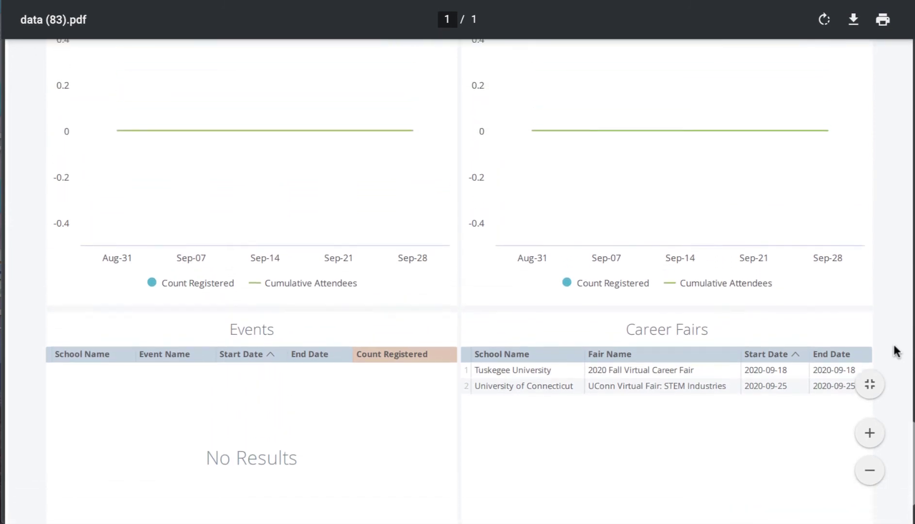
{"action": "scroll", "coordinate": [894, 345], "scroll_direction": "up", "scroll_amount": 1}
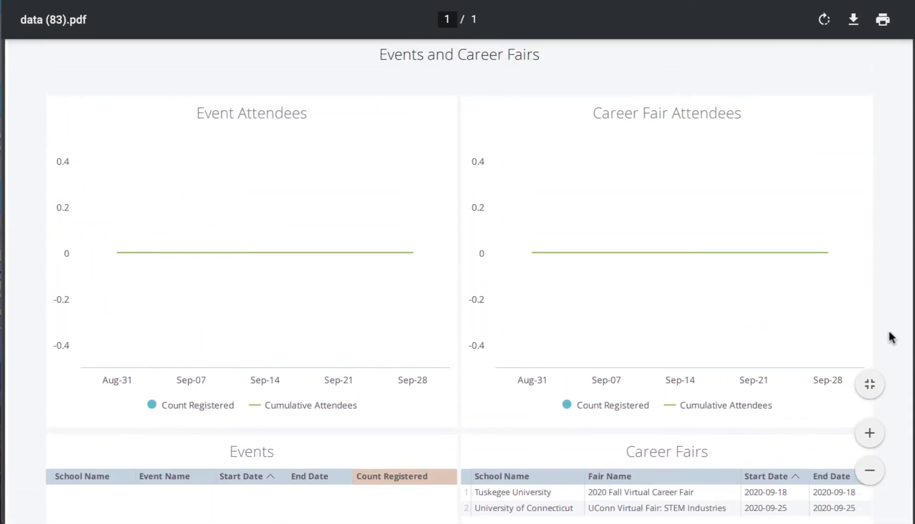
{"action": "scroll", "coordinate": [881, 320], "scroll_direction": "up", "scroll_amount": 4}
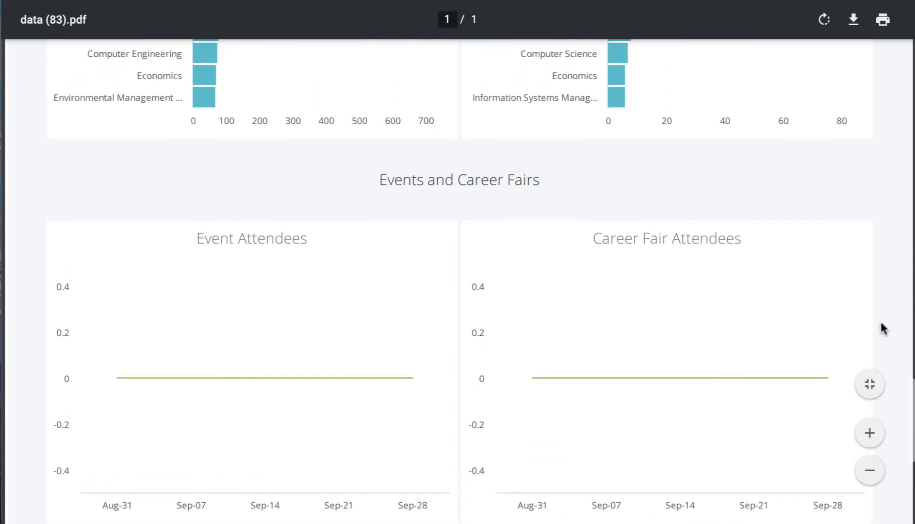
{"action": "scroll", "coordinate": [880, 321], "scroll_direction": "up", "scroll_amount": 4}
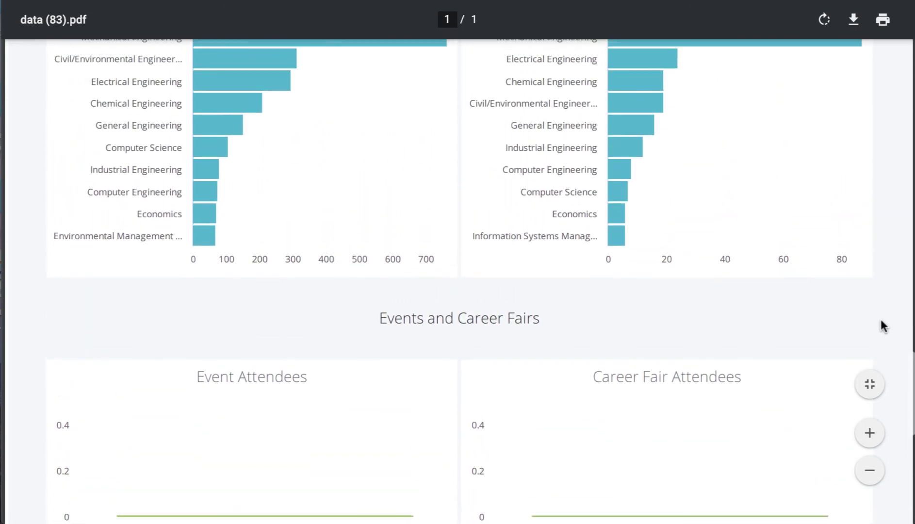
{"action": "scroll", "coordinate": [905, 213], "scroll_direction": "up", "scroll_amount": 2}
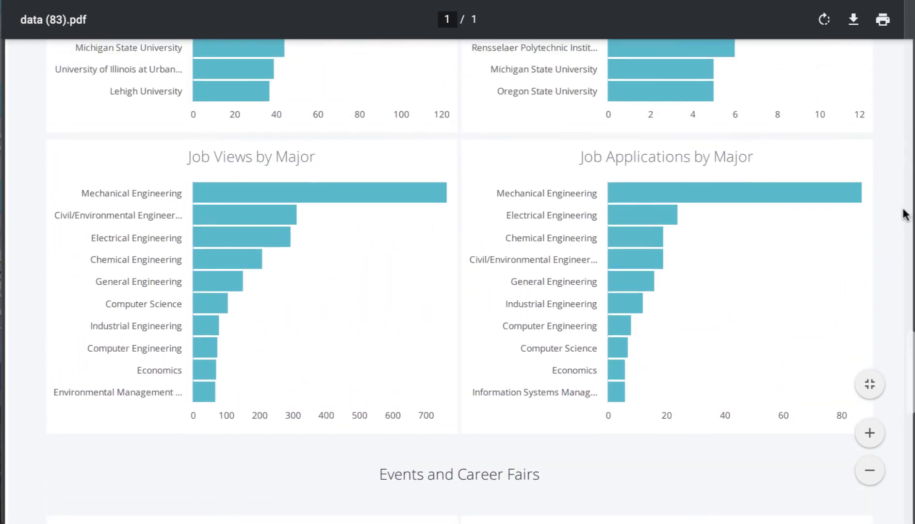
{"action": "scroll", "coordinate": [905, 213], "scroll_direction": "up", "scroll_amount": 1}
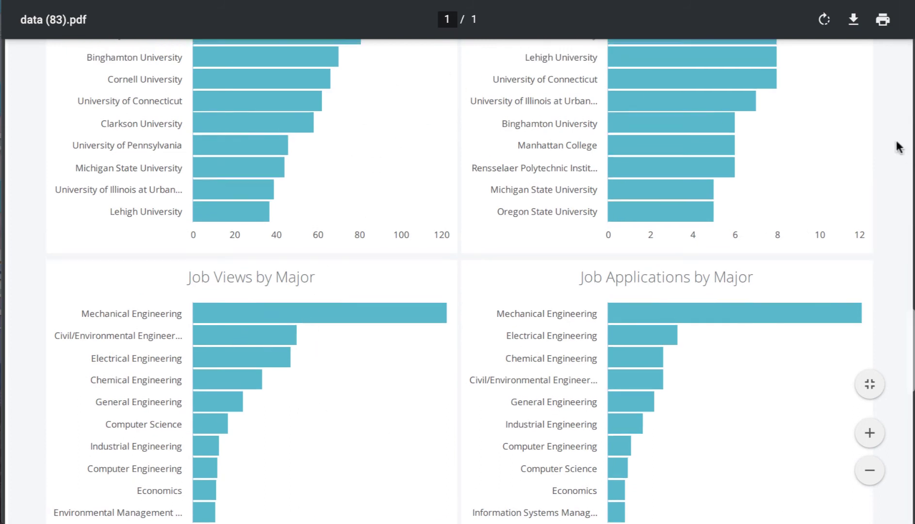
{"action": "scroll", "coordinate": [896, 146], "scroll_direction": "up", "scroll_amount": 2}
{"action": "scroll", "coordinate": [897, 145], "scroll_direction": "up", "scroll_amount": 4}
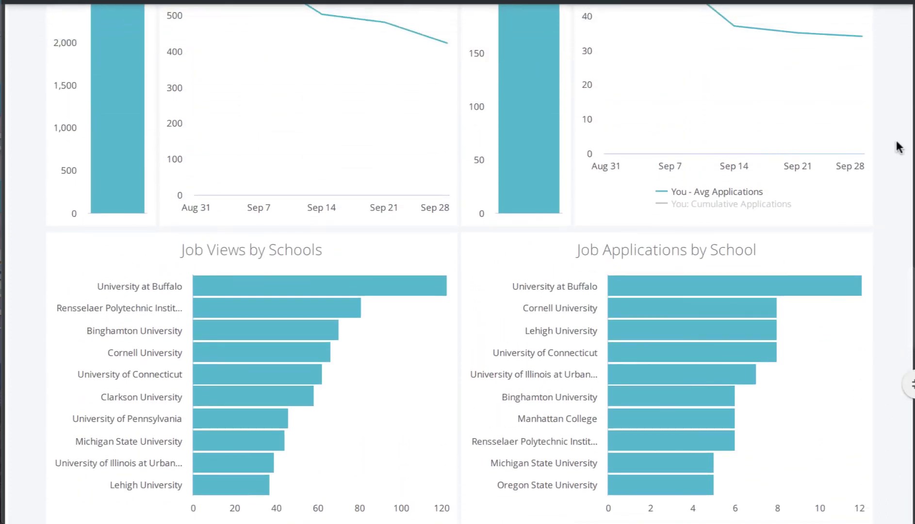
{"action": "scroll", "coordinate": [898, 145], "scroll_direction": "up", "scroll_amount": 5}
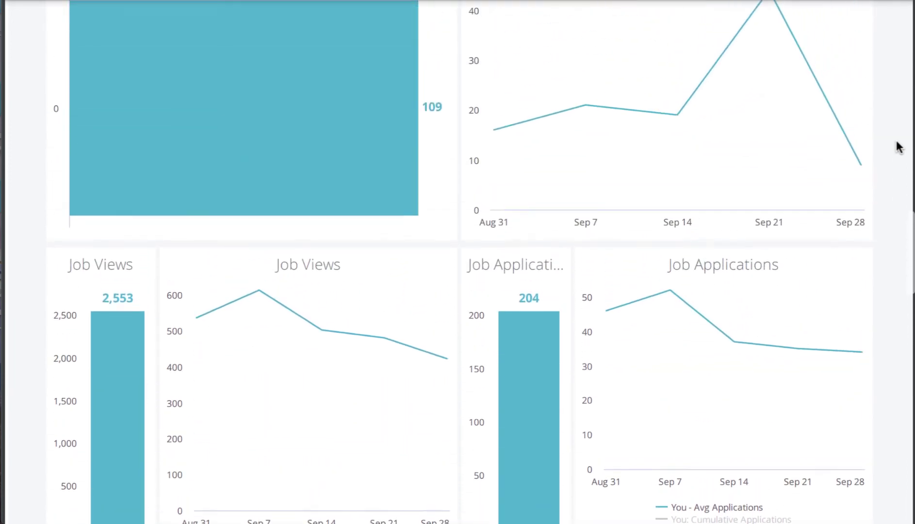
{"action": "scroll", "coordinate": [899, 146], "scroll_direction": "up", "scroll_amount": 5}
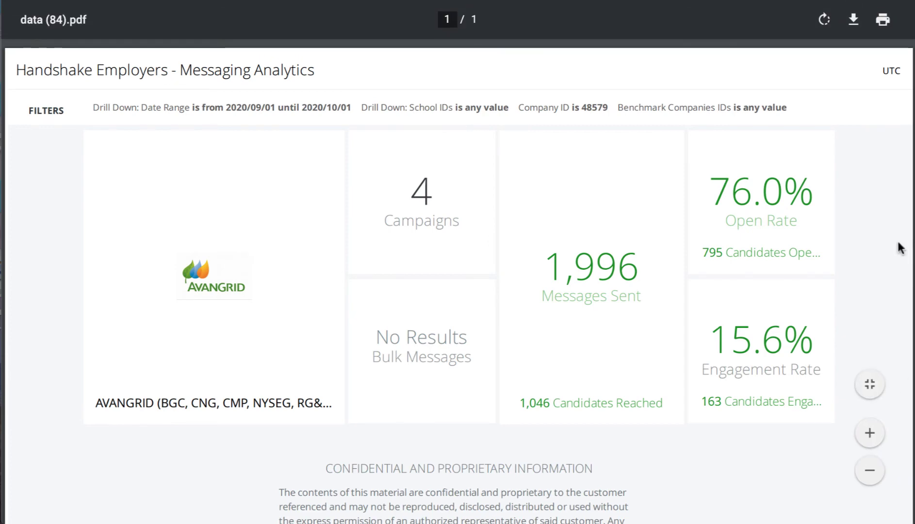
Examine the Messaging Analytics summary figures and the Your Staff section with its recruiter table and messages chart
{"action": "scroll", "coordinate": [899, 247], "scroll_direction": "down", "scroll_amount": 2}
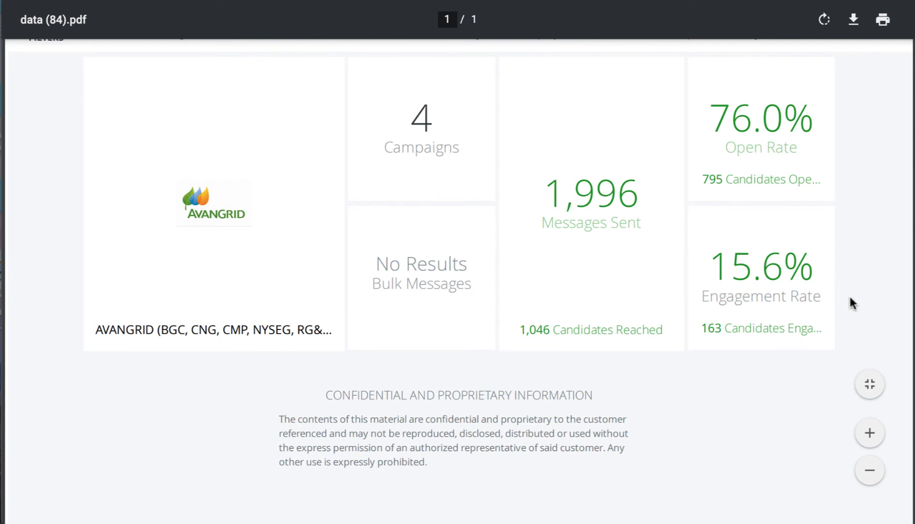
{"action": "scroll", "coordinate": [849, 295], "scroll_direction": "down", "scroll_amount": 2}
{"action": "scroll", "coordinate": [851, 299], "scroll_direction": "down", "scroll_amount": 4}
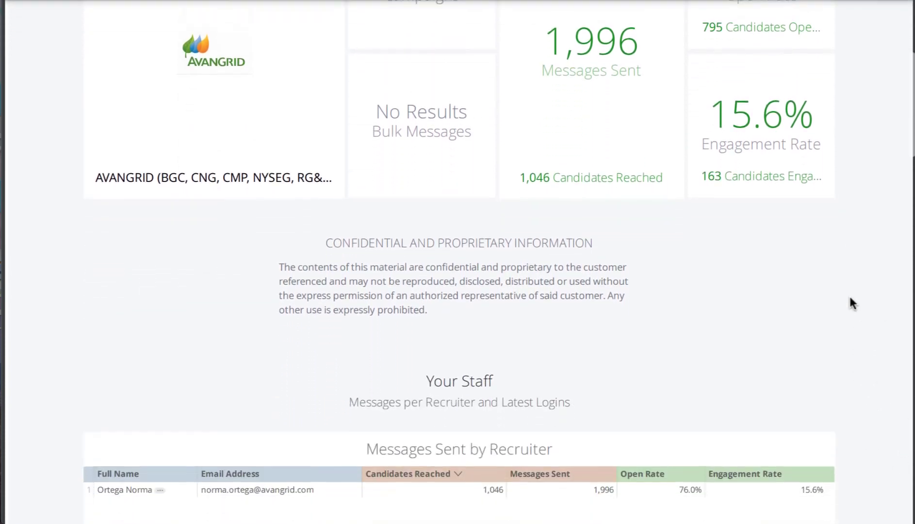
{"action": "scroll", "coordinate": [850, 298], "scroll_direction": "down", "scroll_amount": 4}
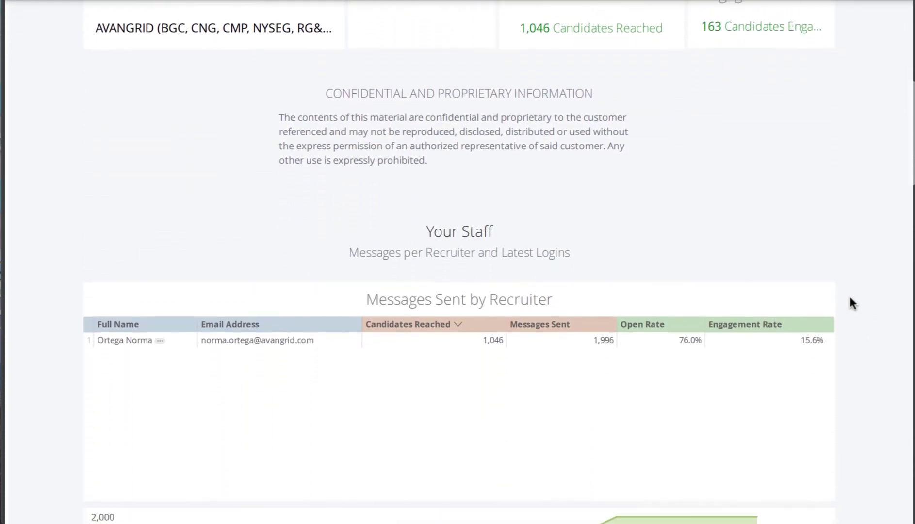
{"action": "scroll", "coordinate": [850, 299], "scroll_direction": "down", "scroll_amount": 5}
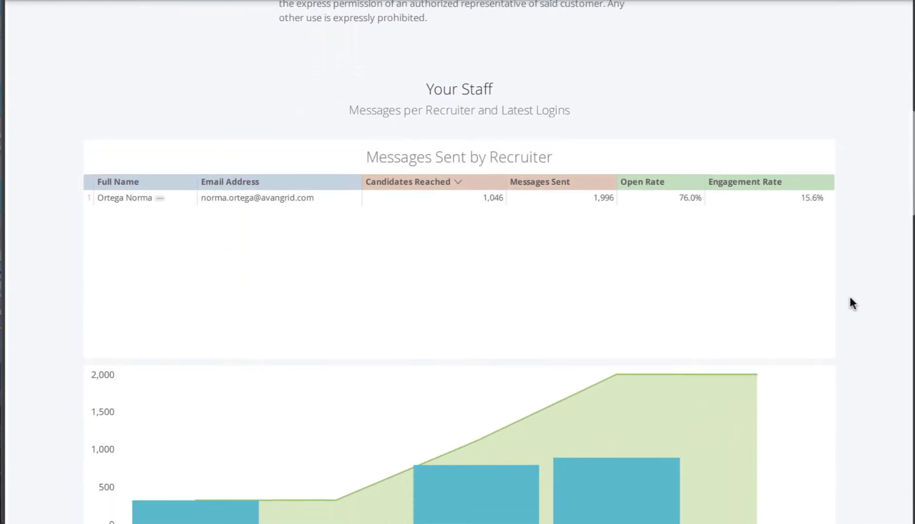
{"action": "scroll", "coordinate": [850, 299], "scroll_direction": "down", "scroll_amount": 1}
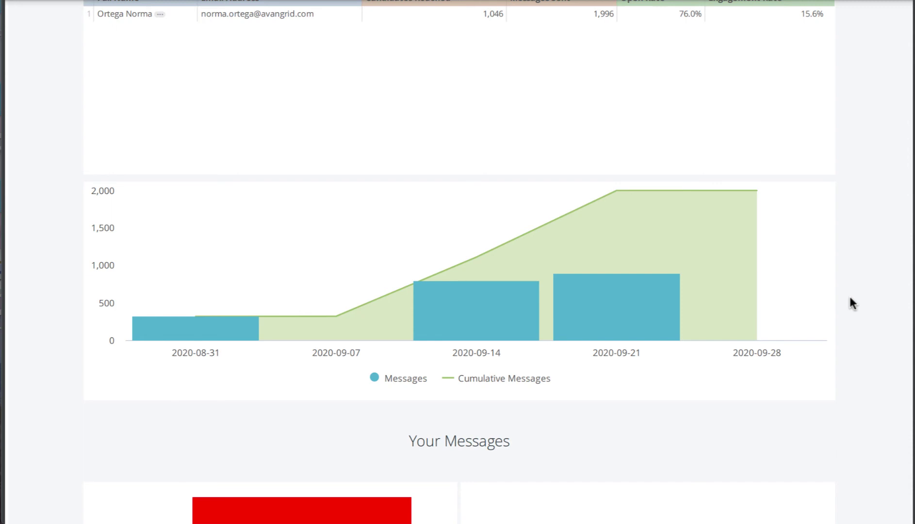
Examine the Your Messages section, including the candidate engagement funnel and the sourced applicants and RSVPs
{"action": "scroll", "coordinate": [850, 298], "scroll_direction": "down", "scroll_amount": 3}
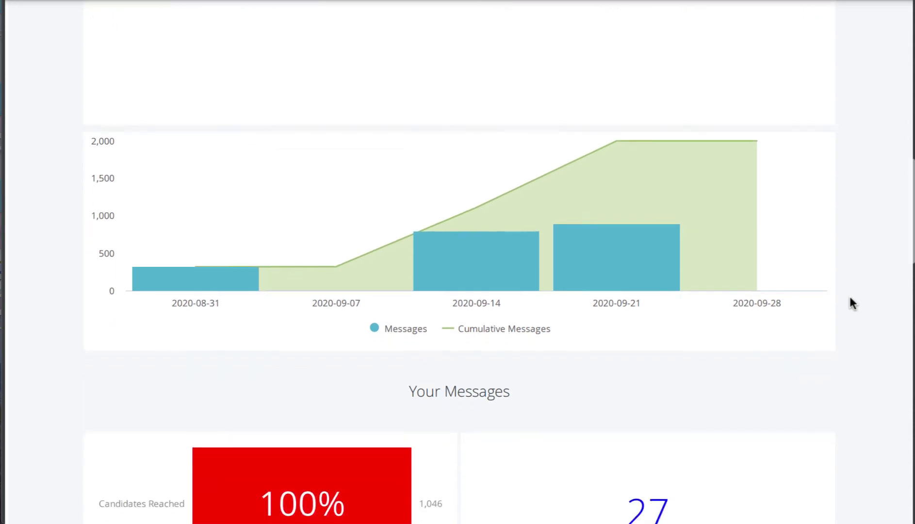
{"action": "scroll", "coordinate": [852, 303], "scroll_direction": "down", "scroll_amount": 1}
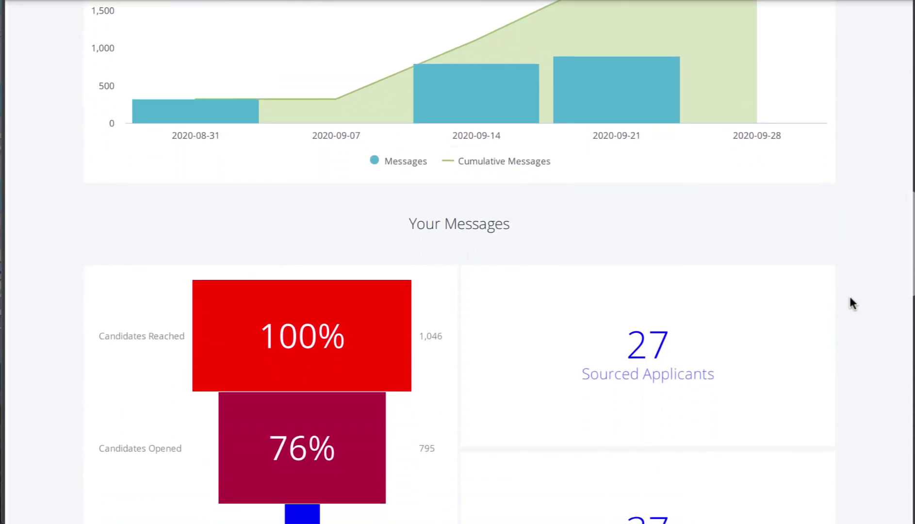
{"action": "scroll", "coordinate": [853, 303], "scroll_direction": "down", "scroll_amount": 2}
{"action": "scroll", "coordinate": [853, 303], "scroll_direction": "down", "scroll_amount": 1}
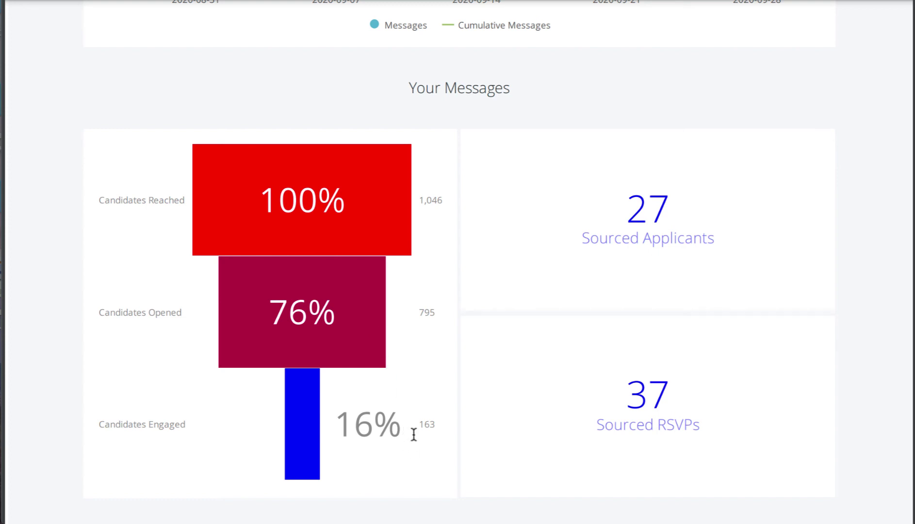
Examine the Conversion section's By School and Campaign Overview tables, including recipients, open rates and engagement
{"action": "mouse_move", "coordinate": [872, 403]}
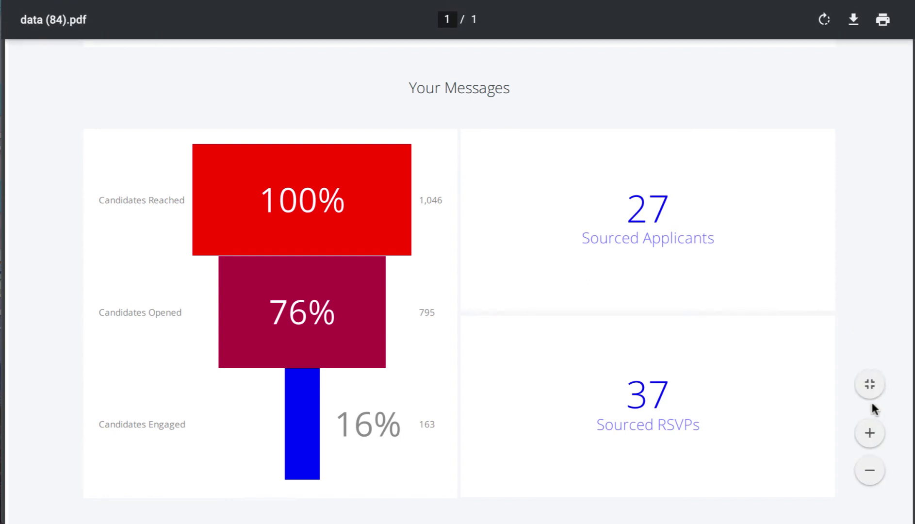
{"action": "scroll", "coordinate": [870, 325], "scroll_direction": "down", "scroll_amount": 3}
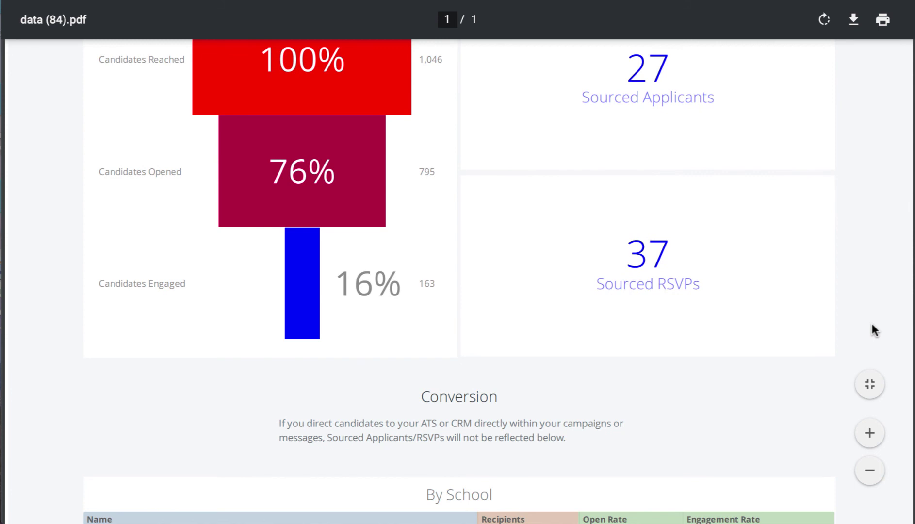
{"action": "scroll", "coordinate": [872, 325], "scroll_direction": "down", "scroll_amount": 3}
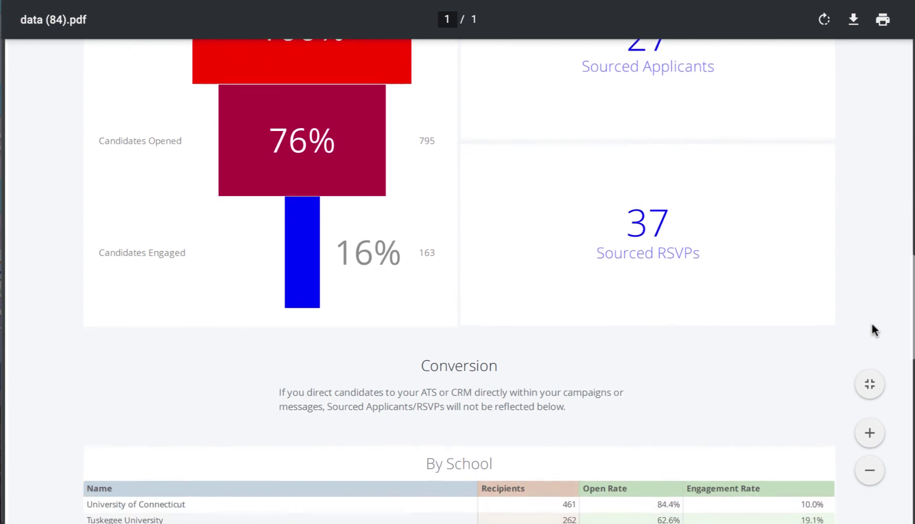
{"action": "scroll", "coordinate": [872, 325], "scroll_direction": "down", "scroll_amount": 5}
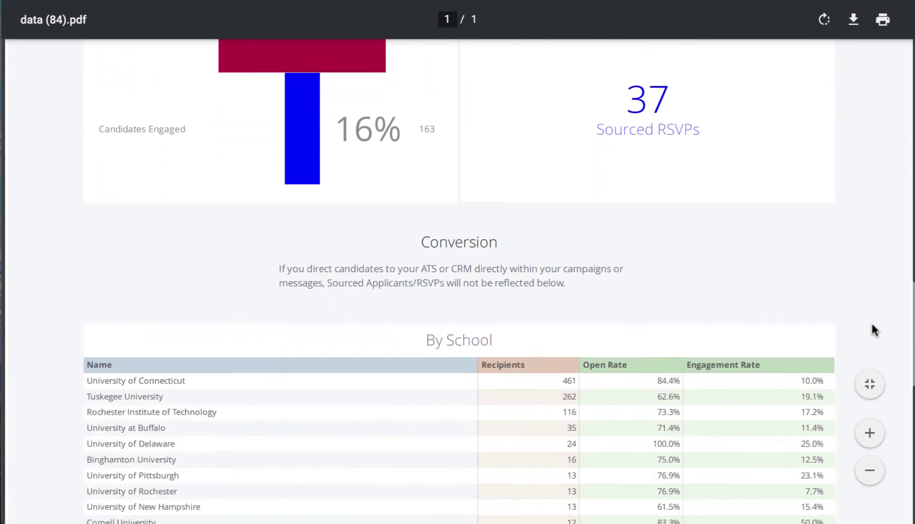
{"action": "scroll", "coordinate": [872, 325], "scroll_direction": "down", "scroll_amount": 1}
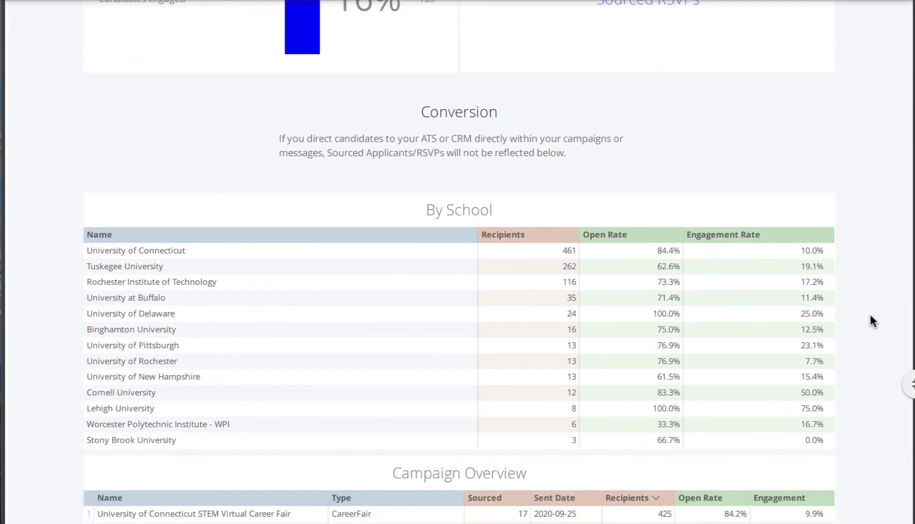
{"action": "scroll", "coordinate": [871, 321], "scroll_direction": "down", "scroll_amount": 2}
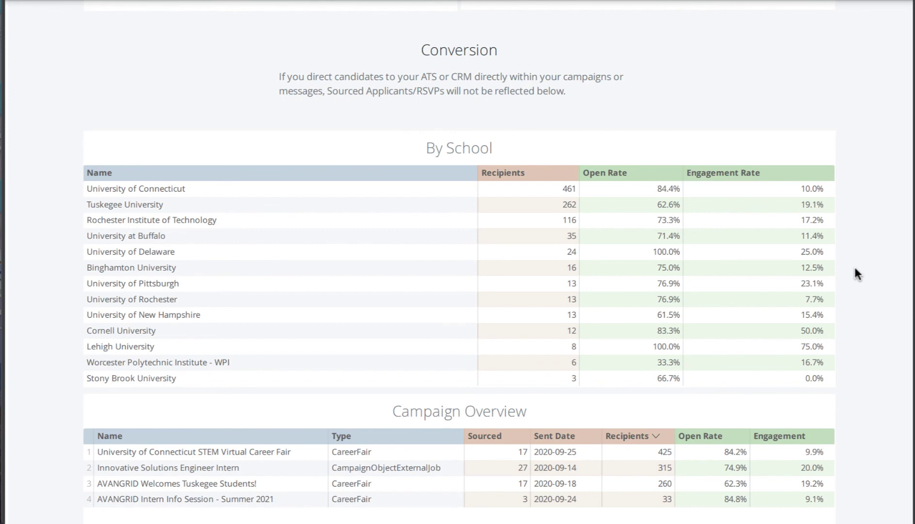
{"action": "scroll", "coordinate": [855, 269], "scroll_direction": "down", "scroll_amount": 3}
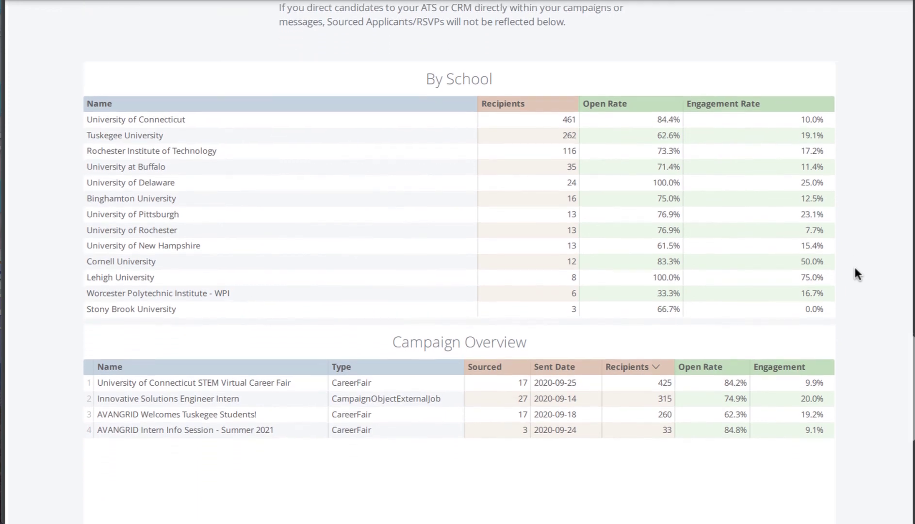
{"action": "scroll", "coordinate": [855, 273], "scroll_direction": "down", "scroll_amount": 2}
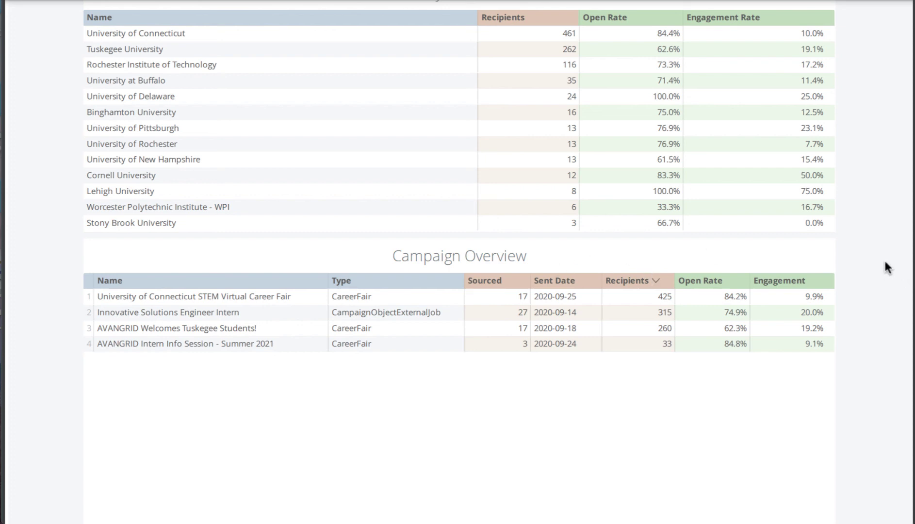
Go back through the Messaging Analytics report from the Campaign Overview table to the opening summary figures
{"action": "scroll", "coordinate": [885, 263], "scroll_direction": "up", "scroll_amount": 3}
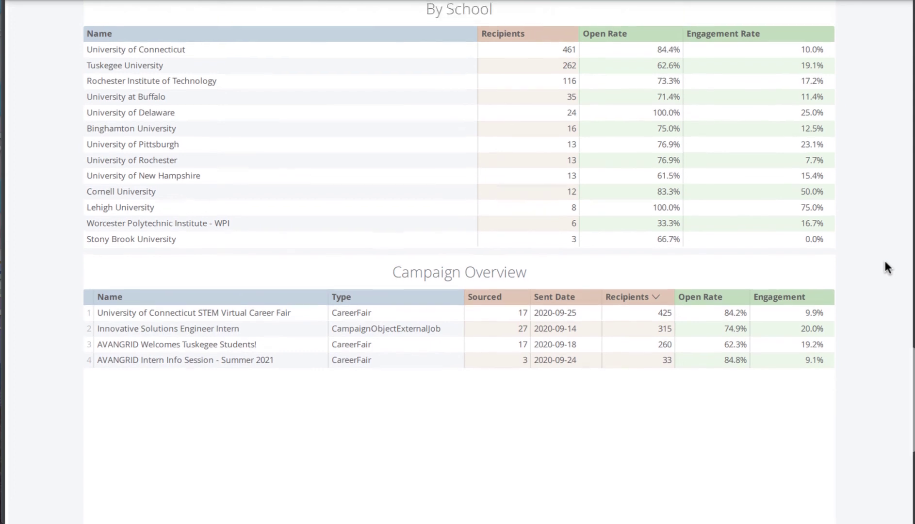
{"action": "scroll", "coordinate": [884, 264], "scroll_direction": "up", "scroll_amount": 3}
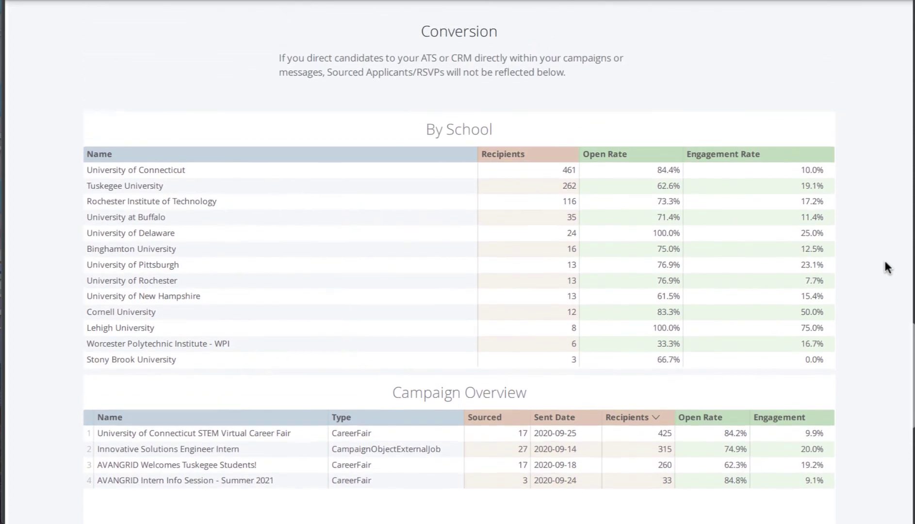
{"action": "scroll", "coordinate": [885, 264], "scroll_direction": "up", "scroll_amount": 6}
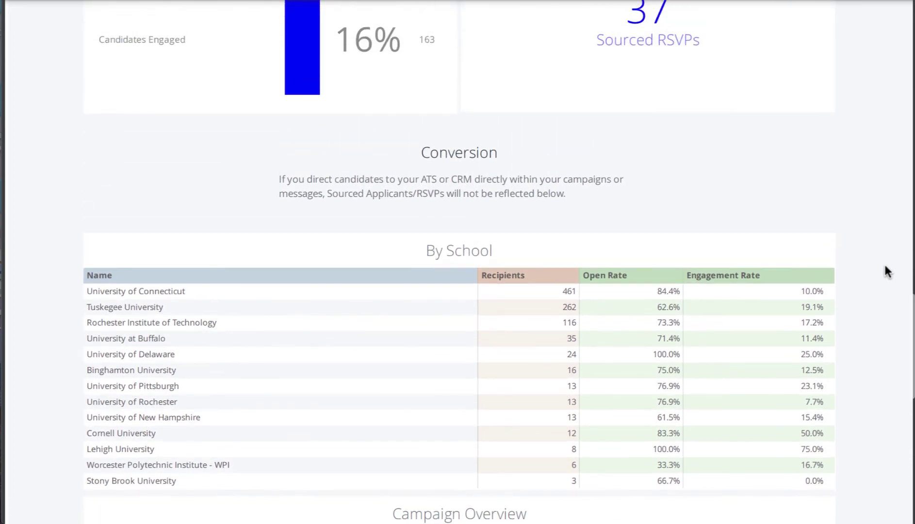
{"action": "scroll", "coordinate": [884, 266], "scroll_direction": "up", "scroll_amount": 8}
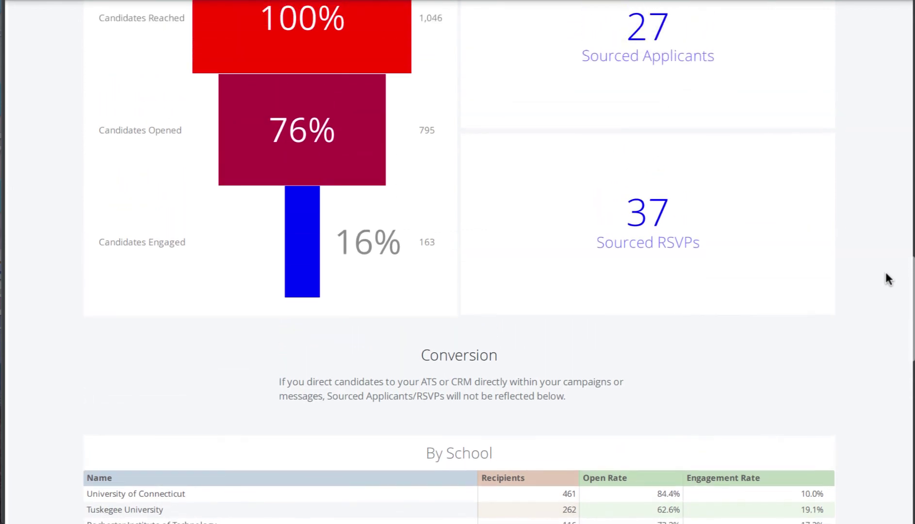
{"action": "scroll", "coordinate": [888, 279], "scroll_direction": "up", "scroll_amount": 9}
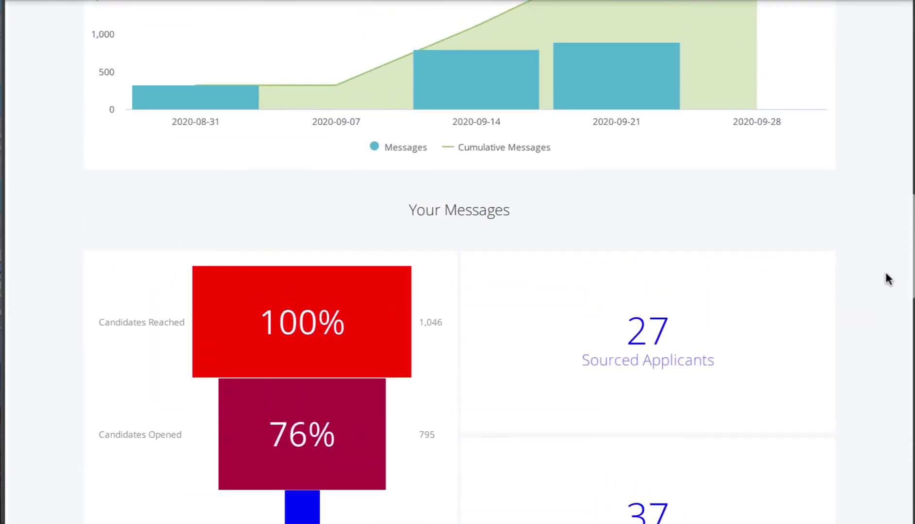
{"action": "scroll", "coordinate": [888, 279], "scroll_direction": "up", "scroll_amount": 10}
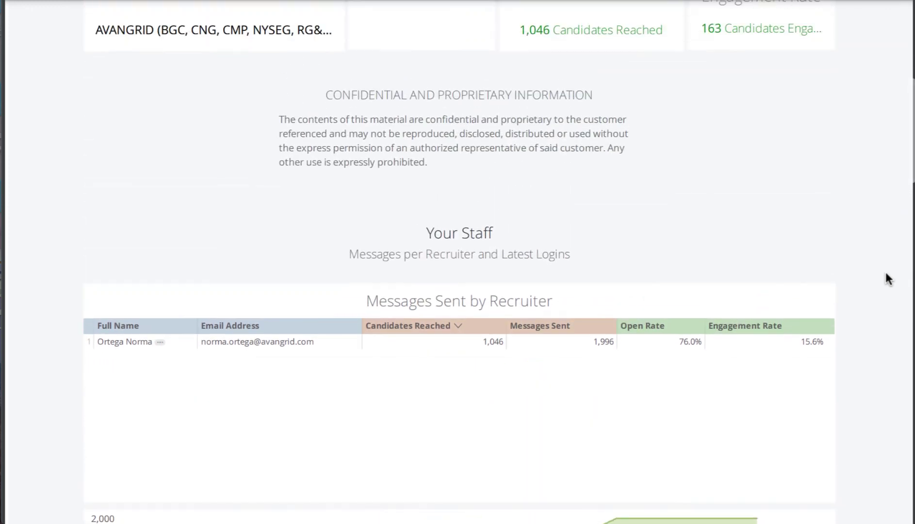
{"action": "scroll", "coordinate": [886, 273], "scroll_direction": "up", "scroll_amount": 8}
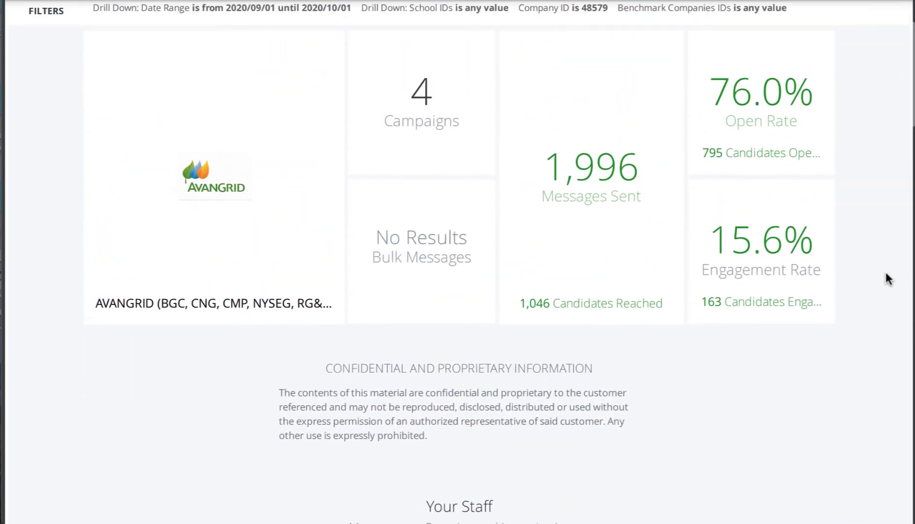
{"action": "scroll", "coordinate": [888, 280], "scroll_direction": "up", "scroll_amount": 3}
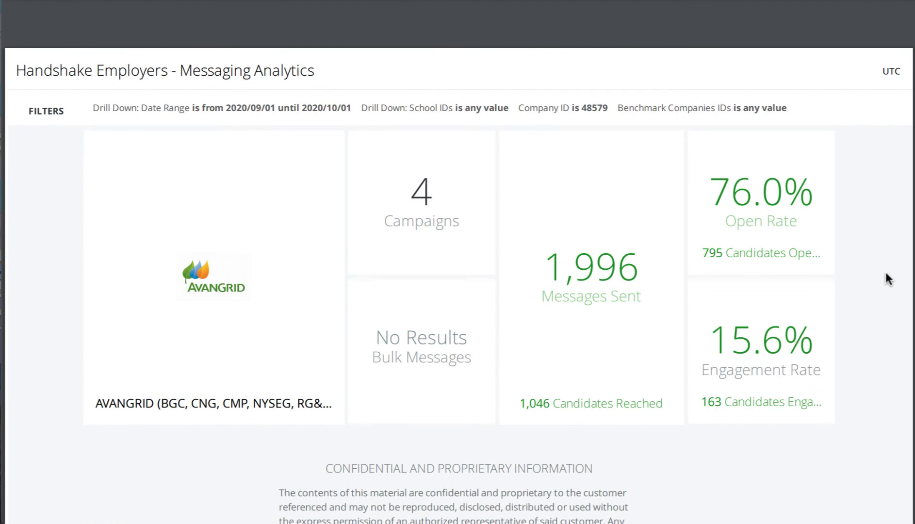